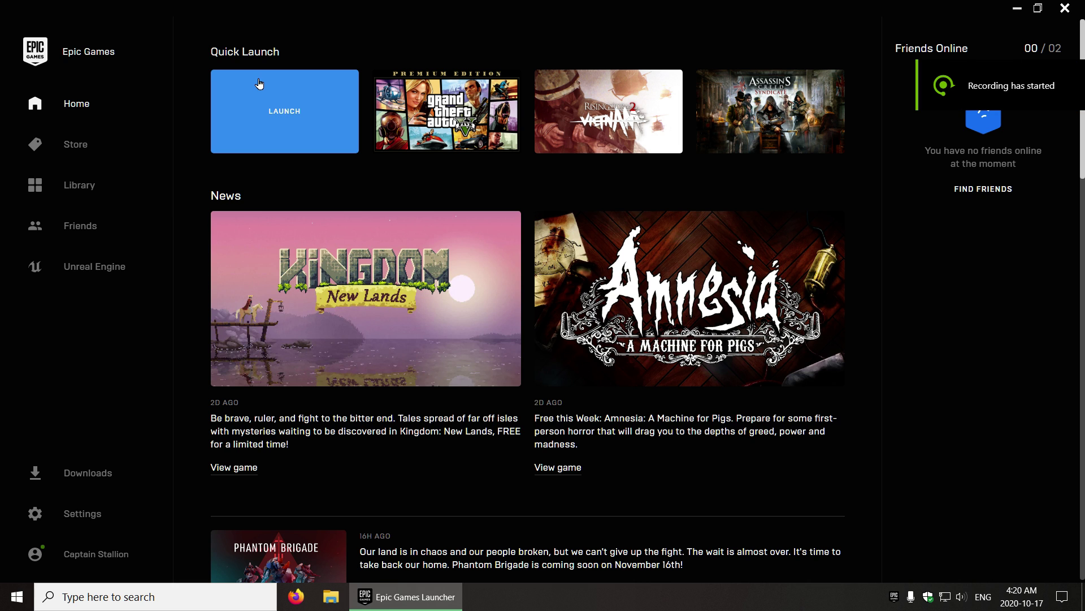
Step: Launch Amnesia: A Machine For Pigs from the Quick Launch tile
left_click(285, 109)
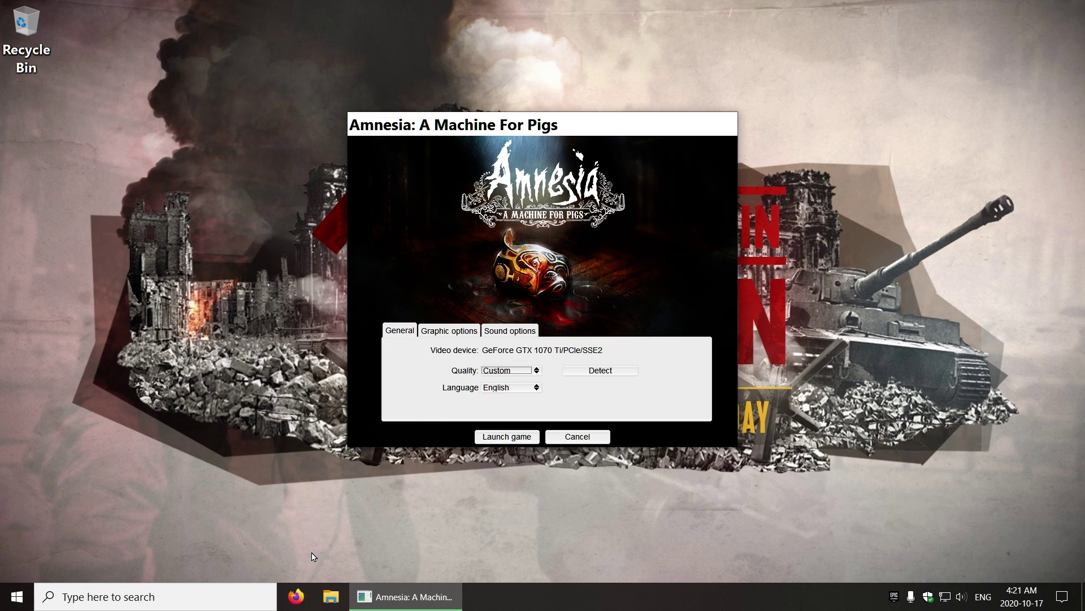
Step: Browse to E:\Epic\AmnesiaAMFP and select the Launcher application
left_click(330, 597)
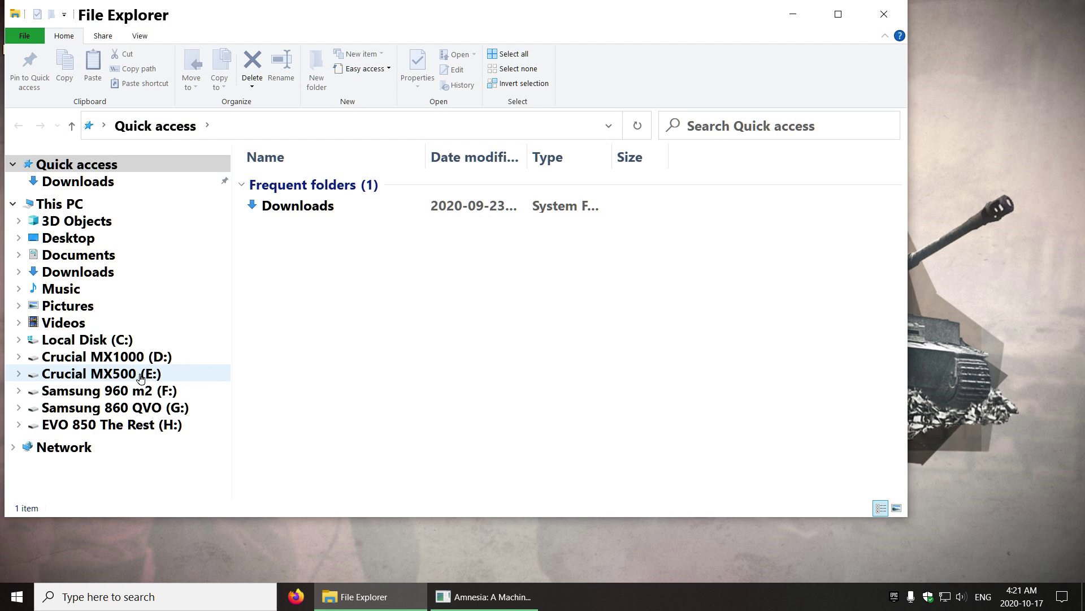
left_click(15, 375)
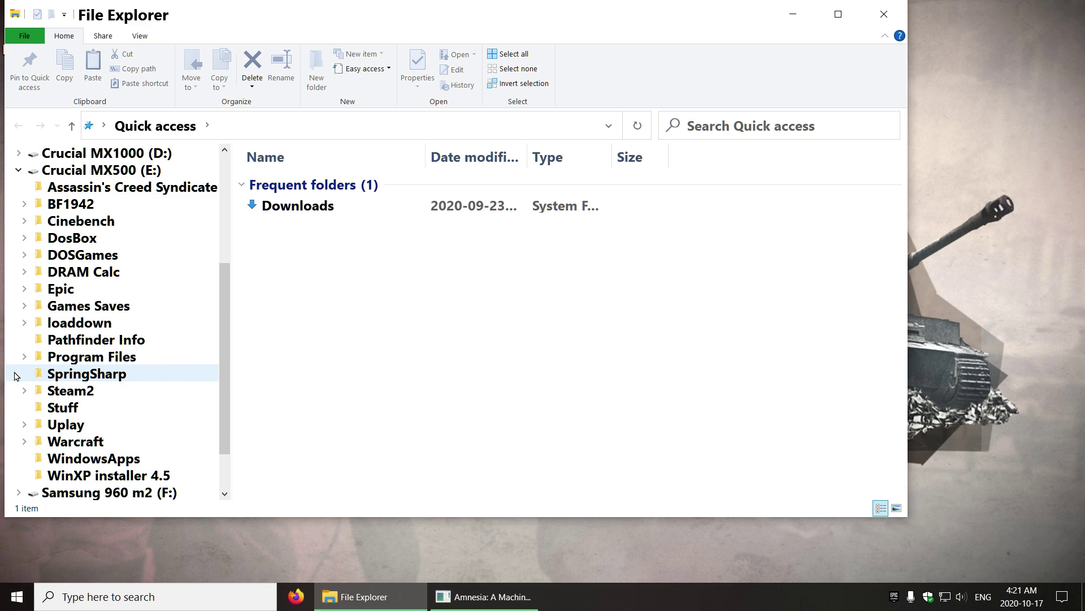
left_click(23, 288)
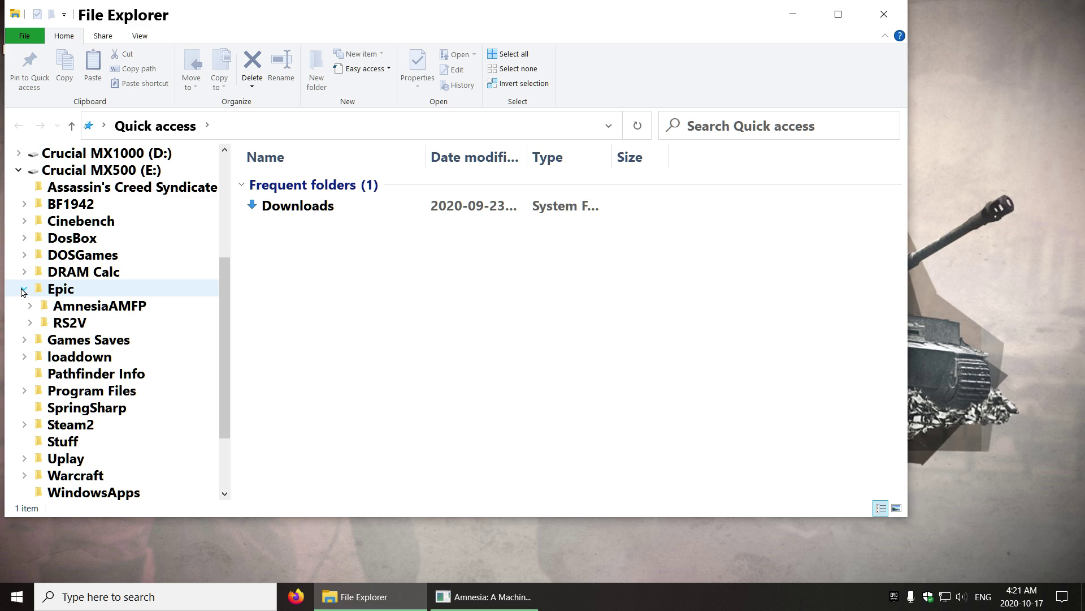
left_click(67, 309)
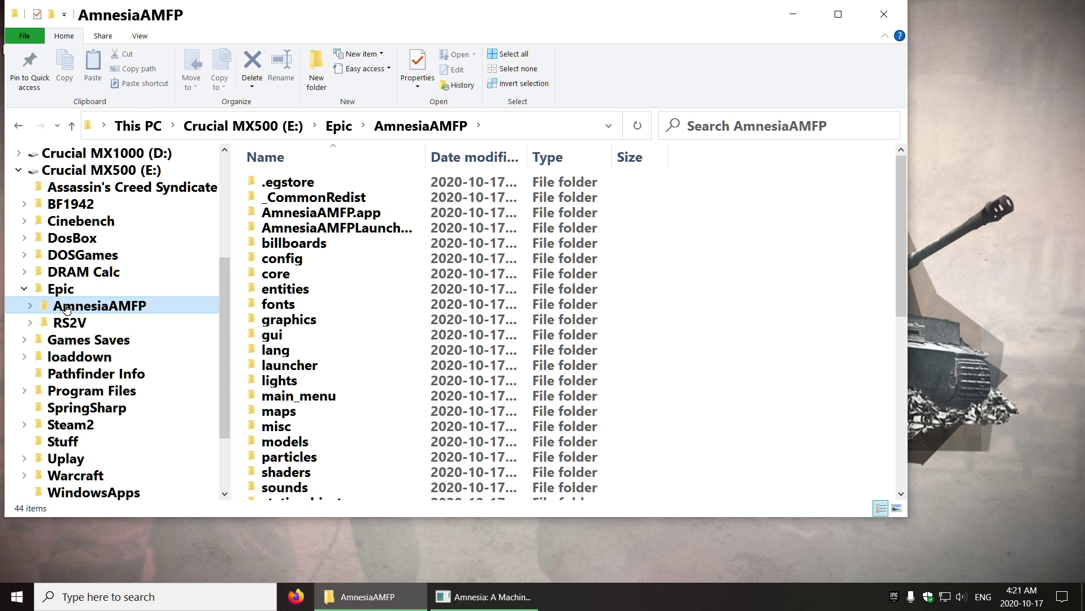
left_click(30, 310)
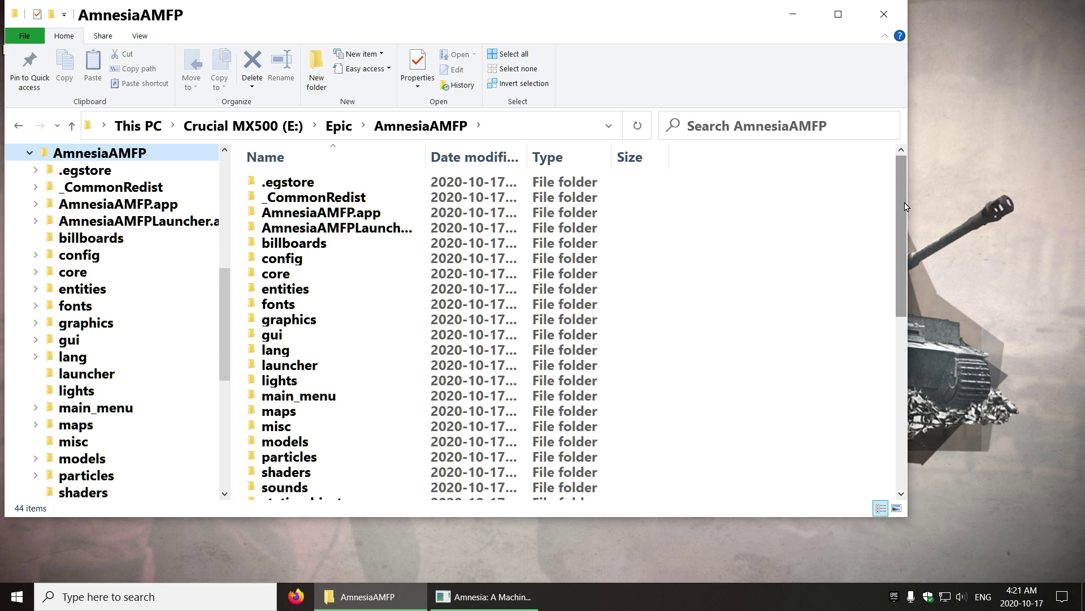
scroll(818, 223, "down", 7)
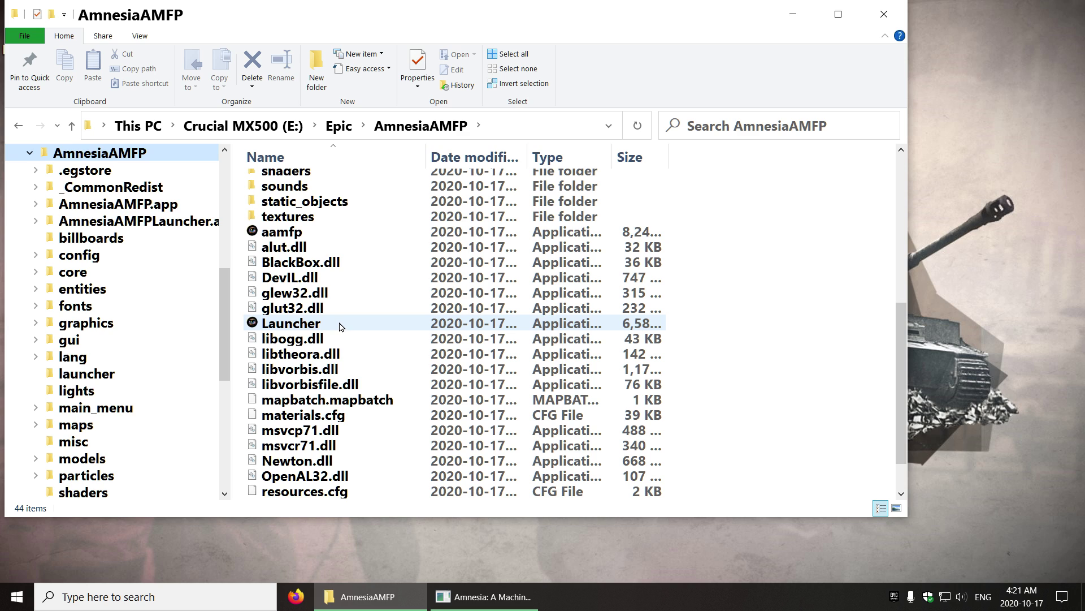
left_click(341, 328)
Step: Show the Launcher file's Compatibility properties
right_click(340, 327)
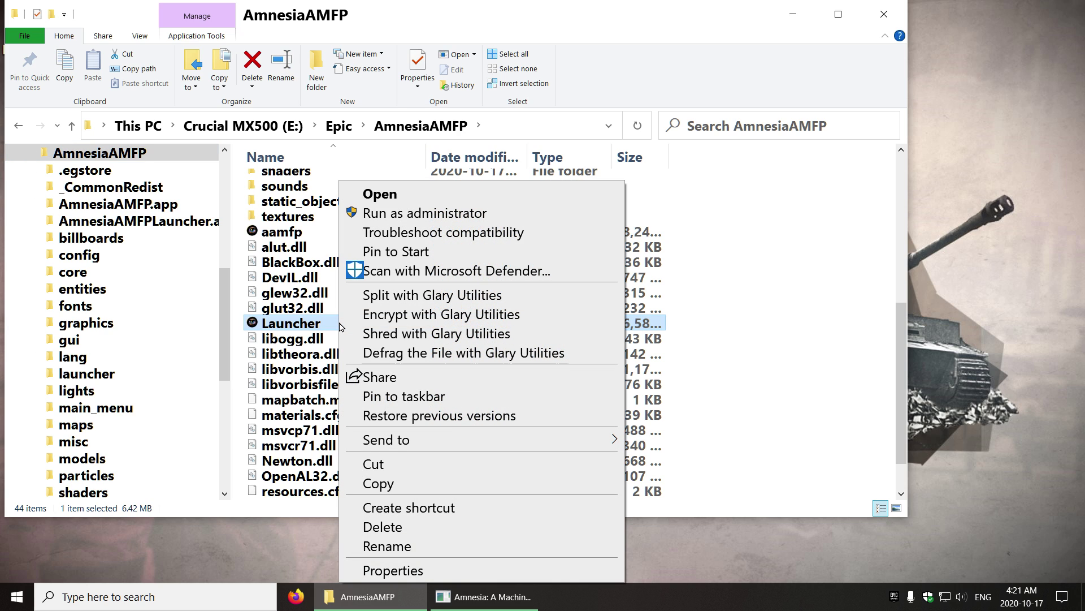
left_click(393, 570)
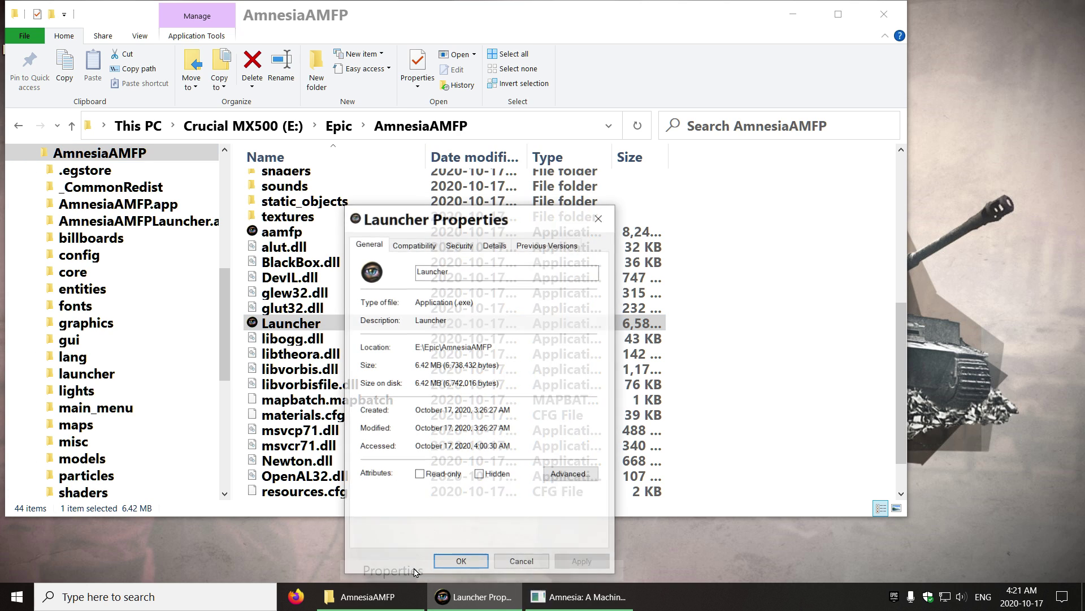
left_click(414, 244)
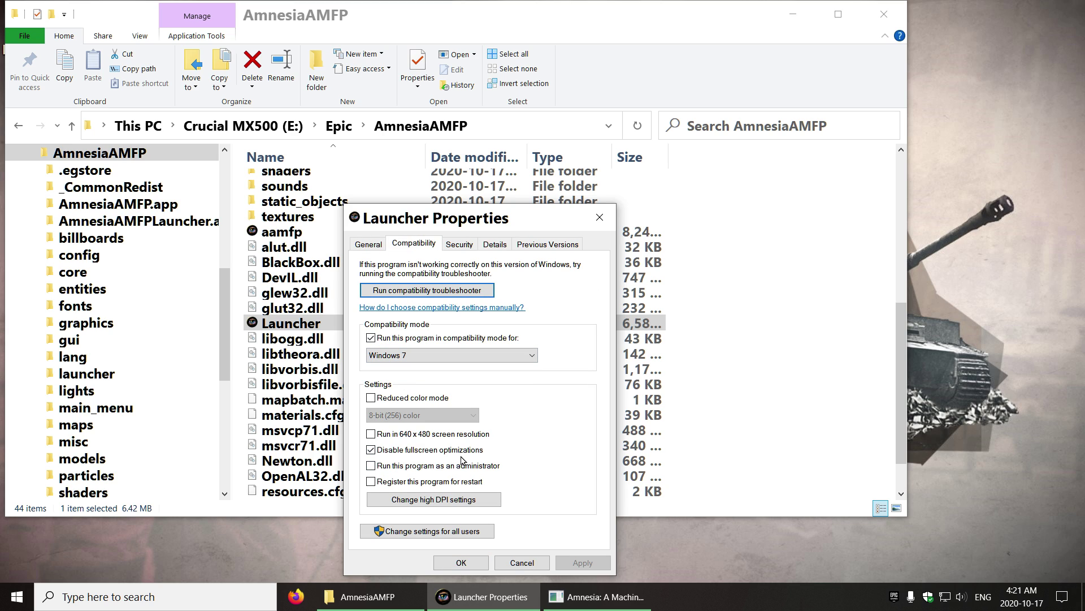
Step: Override high DPI scaling so it is handled by the Application
left_click(434, 498)
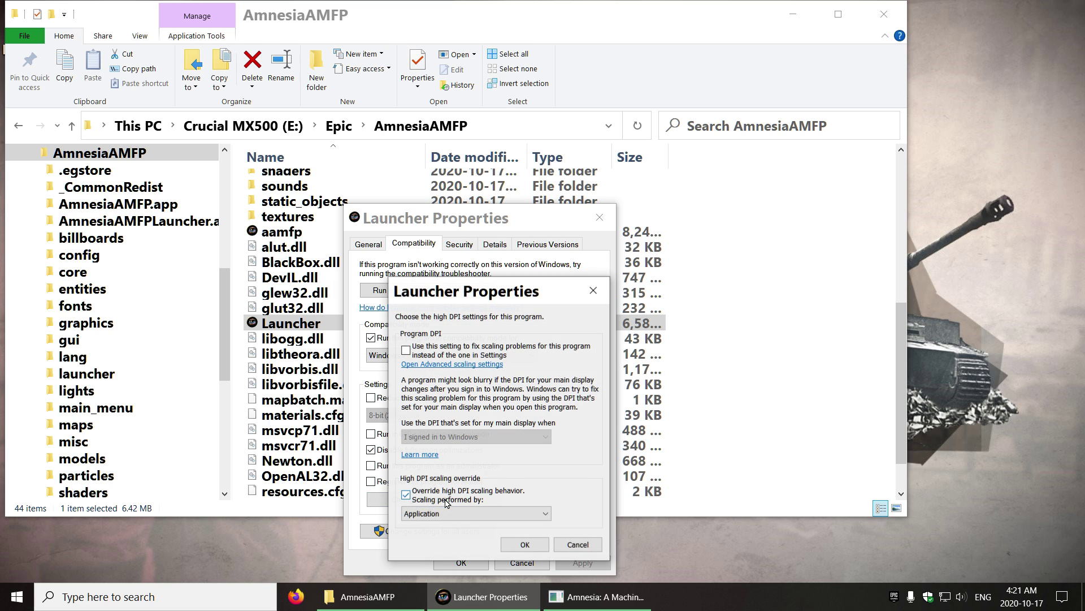
left_click(412, 497)
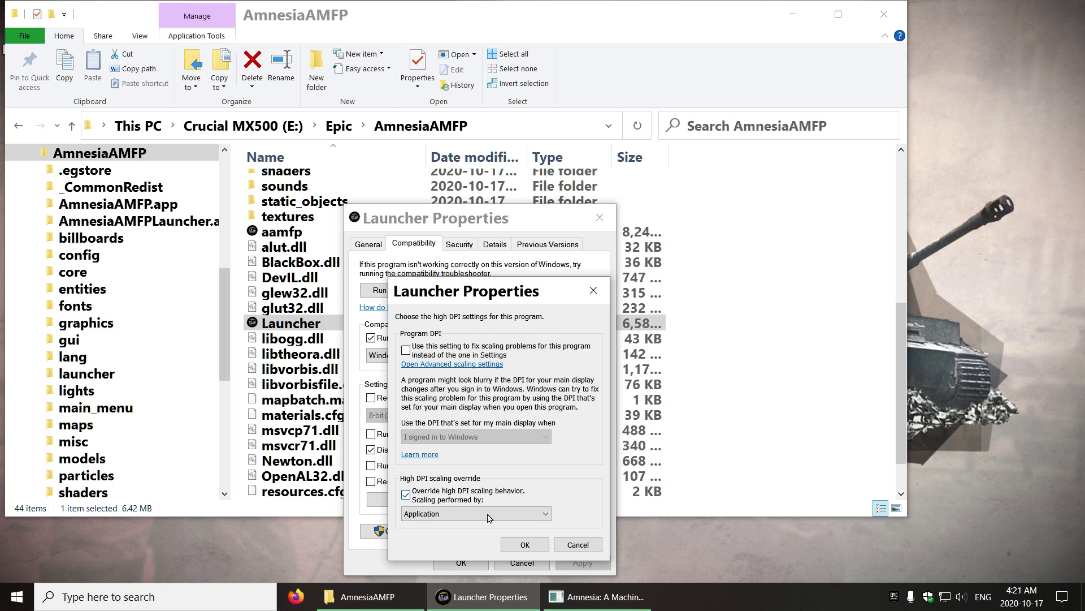
left_click(520, 545)
Step: Save the Launcher properties, close the folder window and review the game's graphics options
left_click(461, 564)
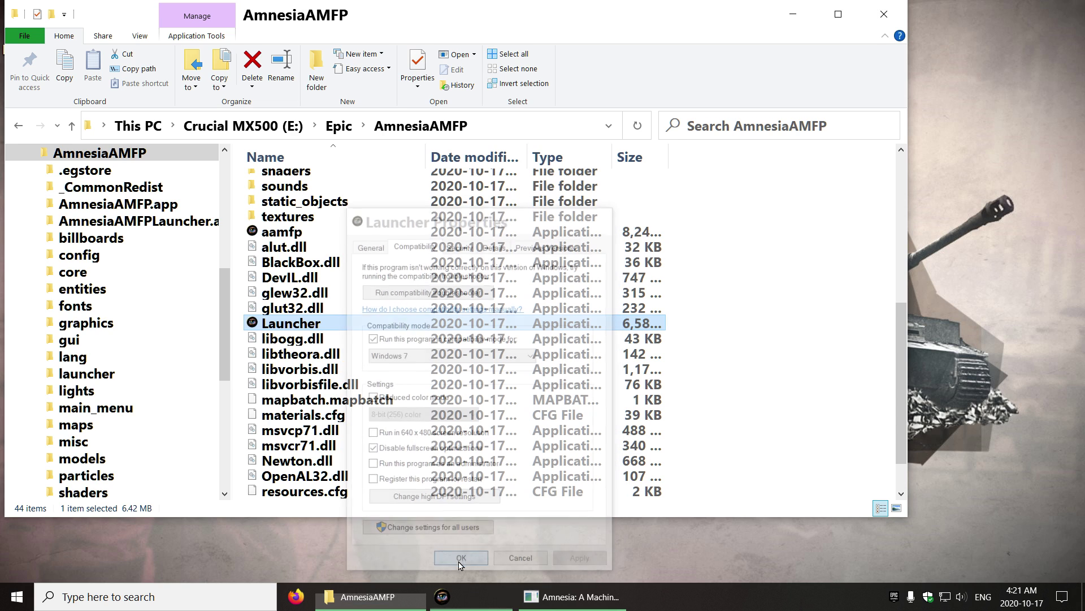
left_click(884, 14)
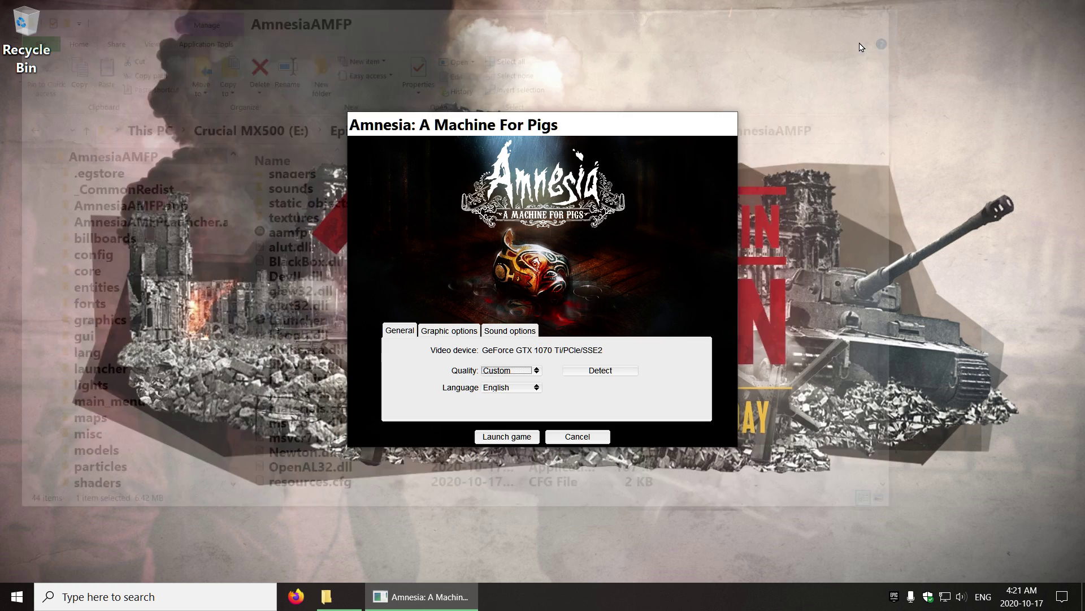
left_click(442, 330)
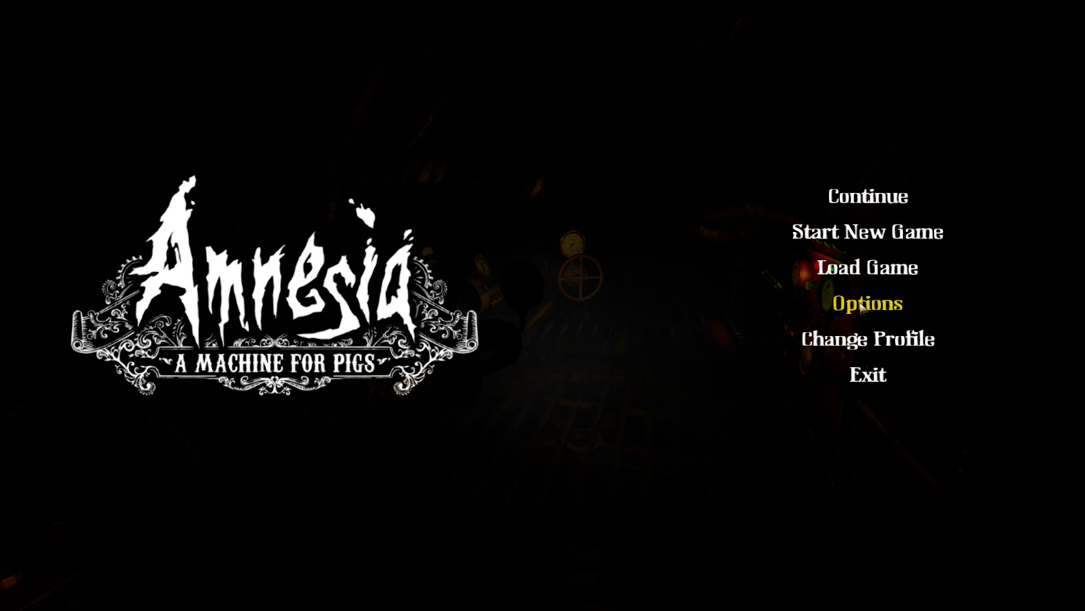
Step: Start a new game from the main menu
left_click(863, 235)
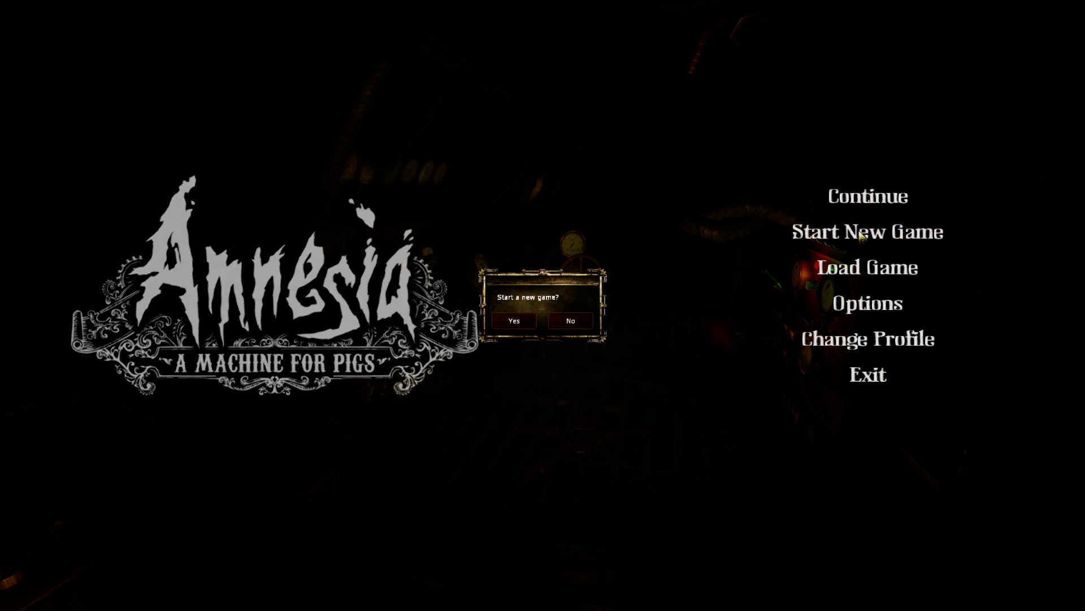